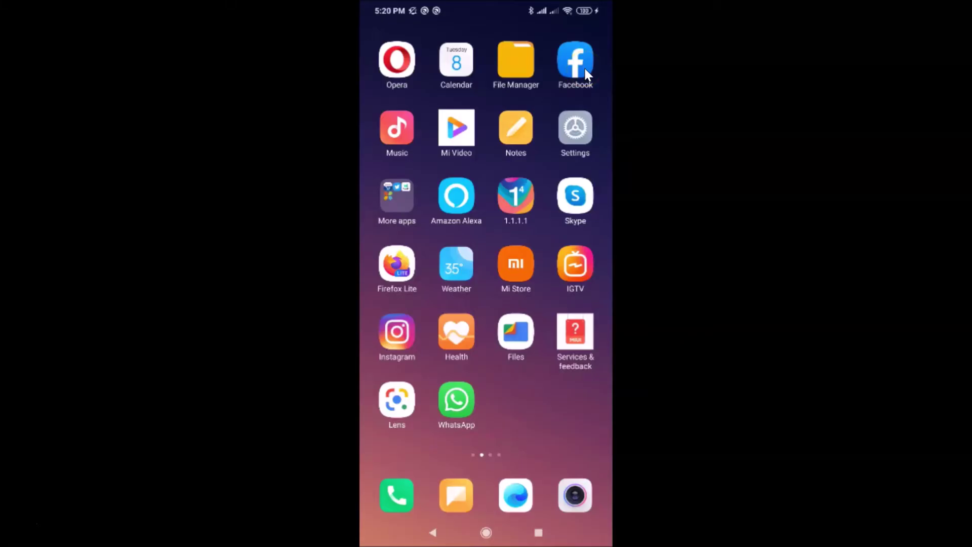
- Launch the Facebook app from the Android home screen
left_click(585, 71)
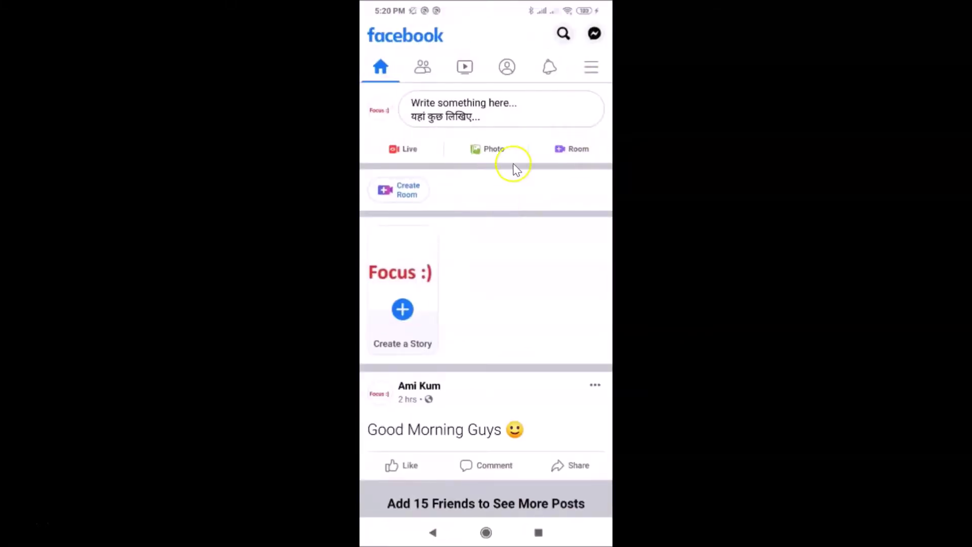
- Go from the main menu to your own profile page via 'See your profile'
left_click(523, 257)
left_click(599, 80)
left_click(593, 70)
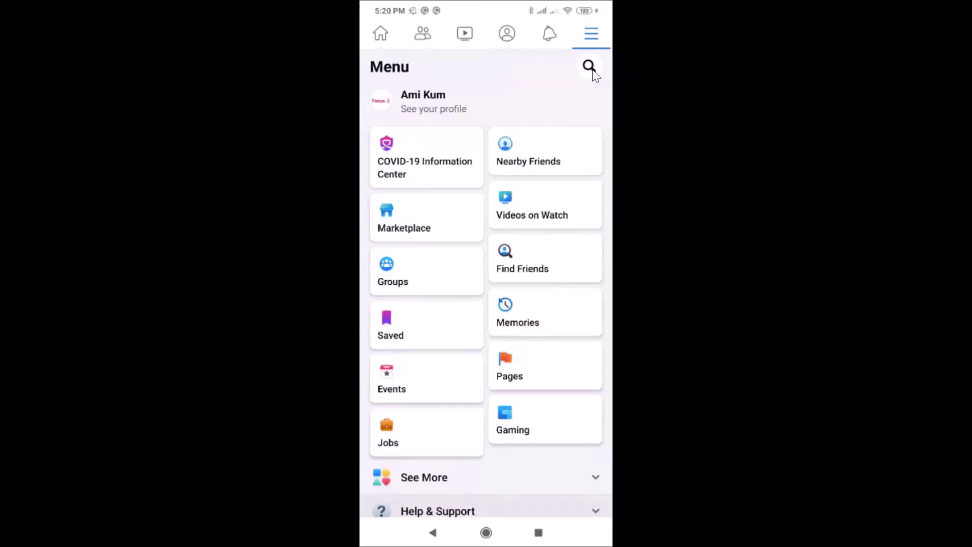
left_click(445, 94)
left_click(442, 96)
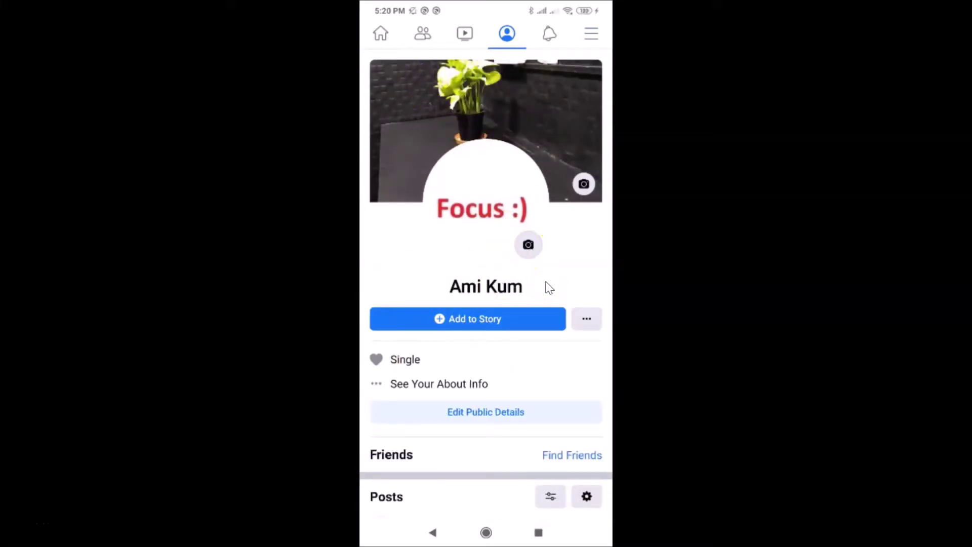
- Choose 'Select Profile Picture' from the current profile picture's options
left_click(505, 211)
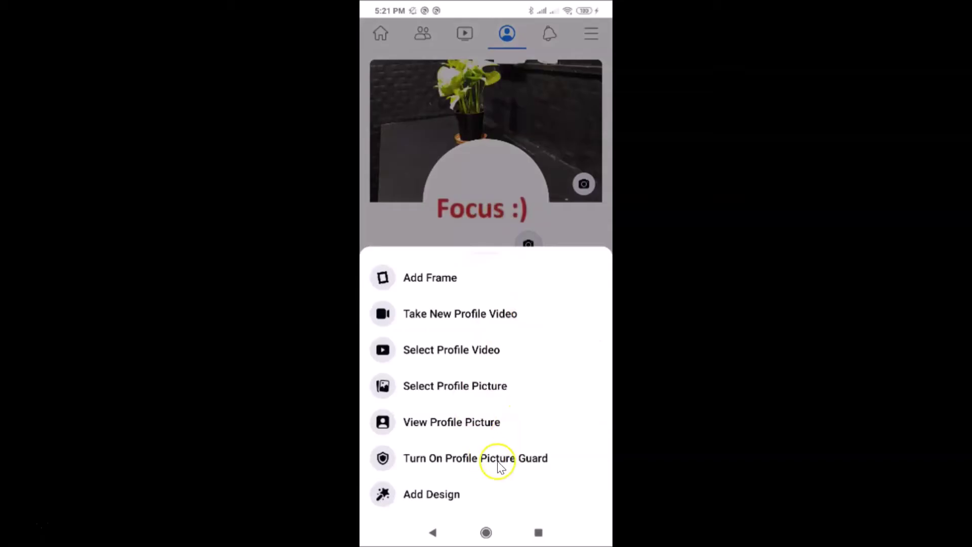
left_click(476, 389)
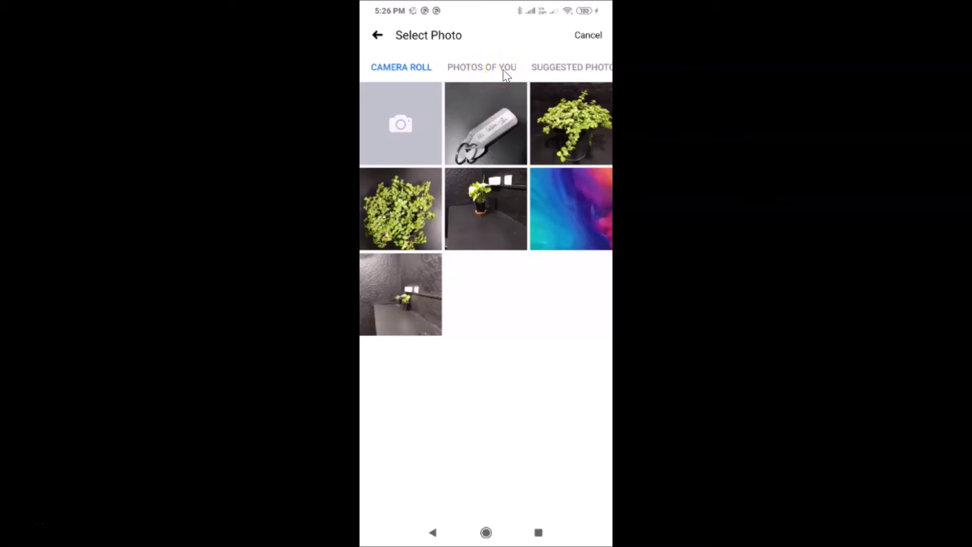
scroll(504, 71, "right", 3)
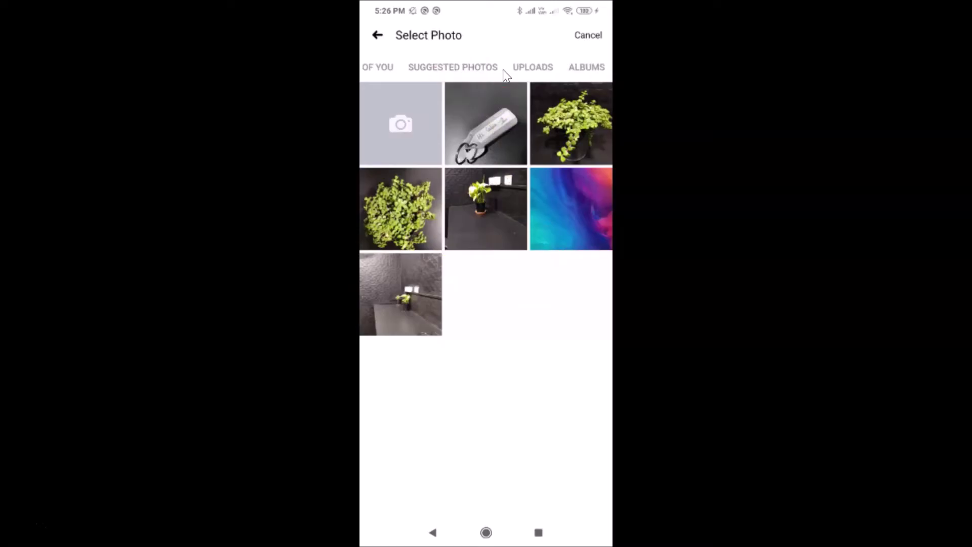
scroll(503, 69, "left", 3)
scroll(503, 68, "right", 3)
left_click(598, 66)
left_click(588, 69)
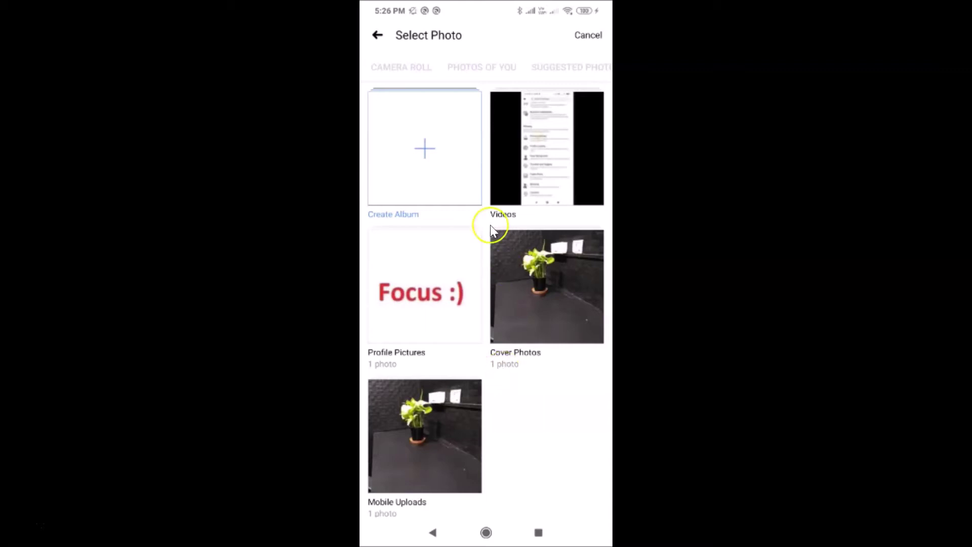
left_click(422, 70)
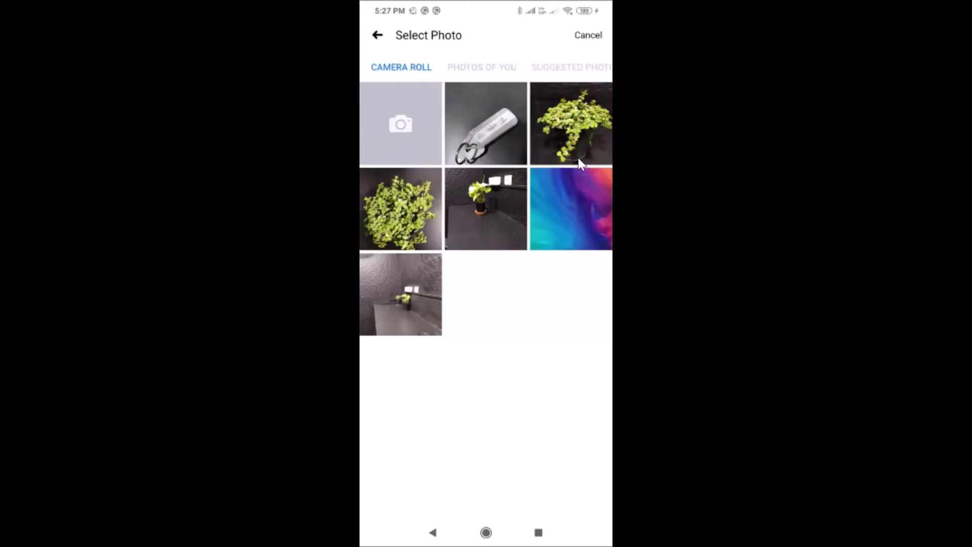
- Pick the potted jade plant photo and open it in the Crop editor
left_click(595, 127)
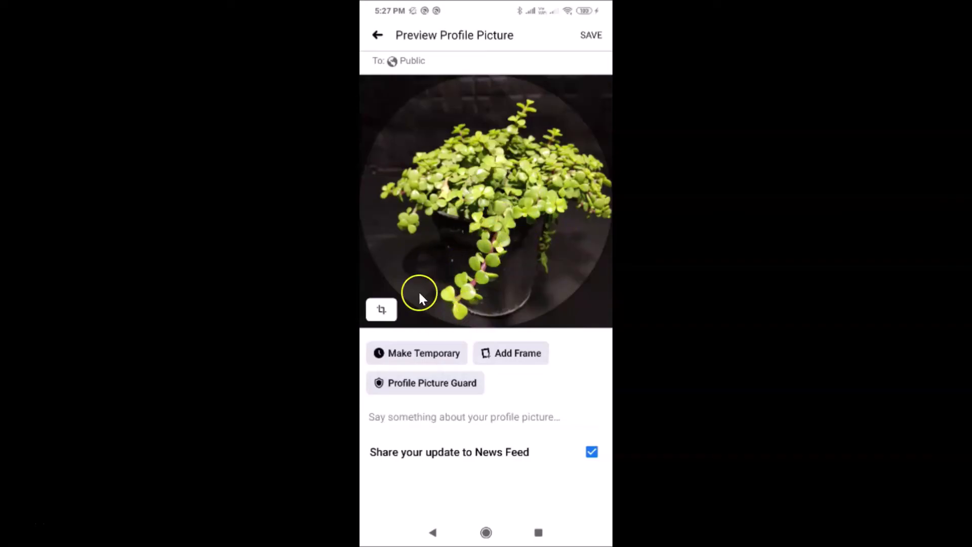
left_click(383, 318)
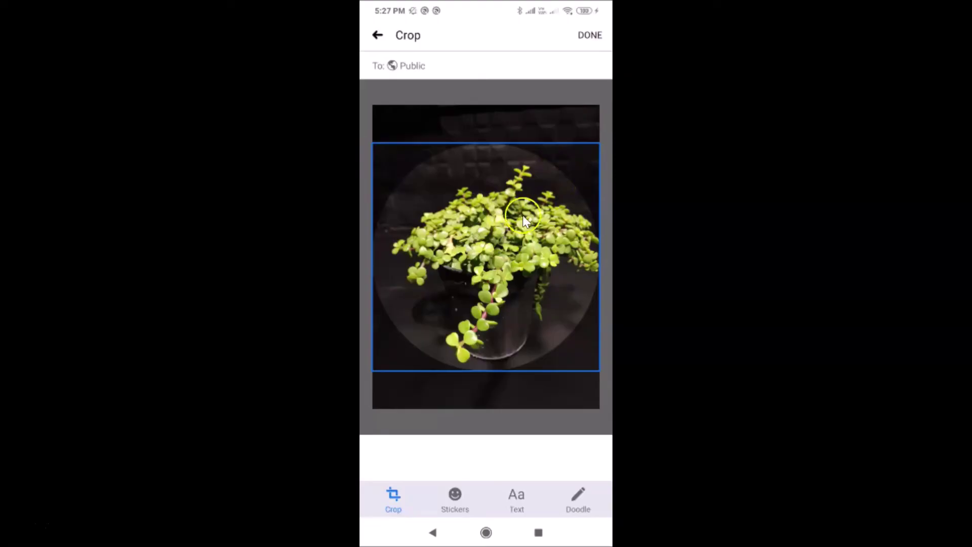
- Leave the Crop screen without saving changes, back to the jade plant preview
left_click(378, 35)
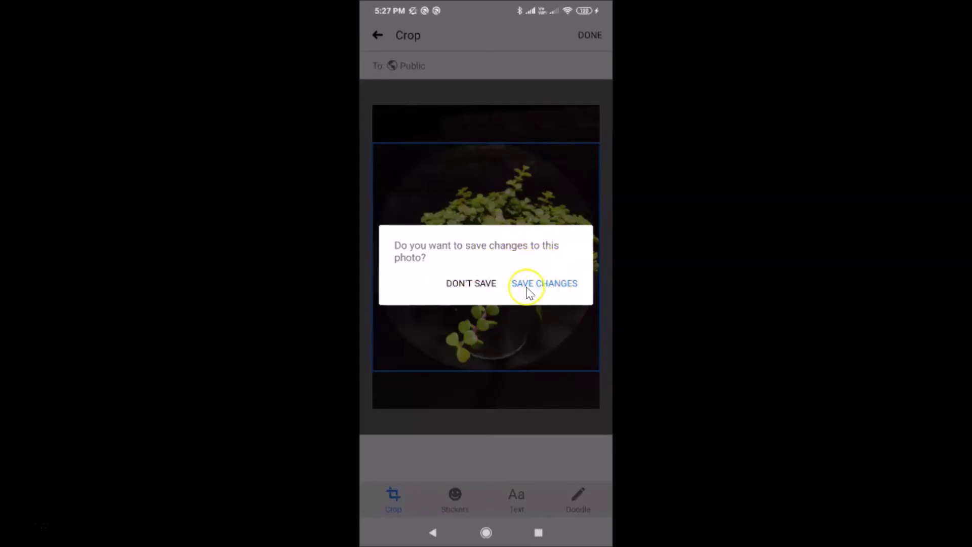
left_click(467, 287)
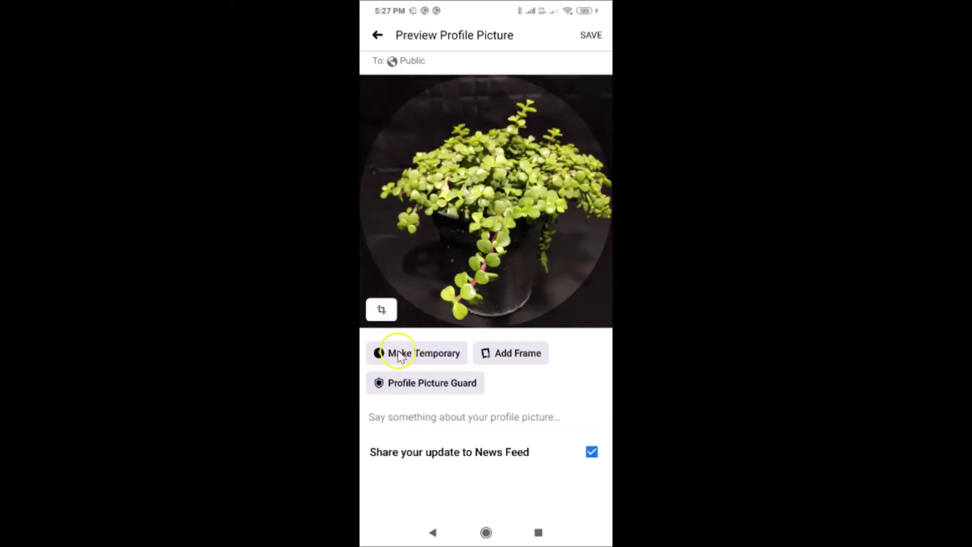
- Start a Custom expiry for the temporary picture, defaulting to 6 days (Sep 14, 12:00 AM)
left_click(427, 355)
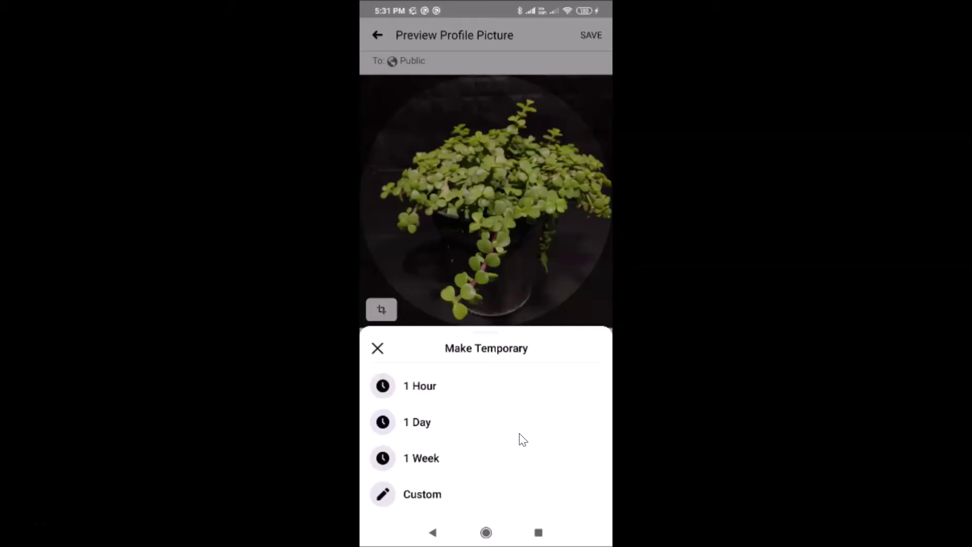
left_click(418, 499)
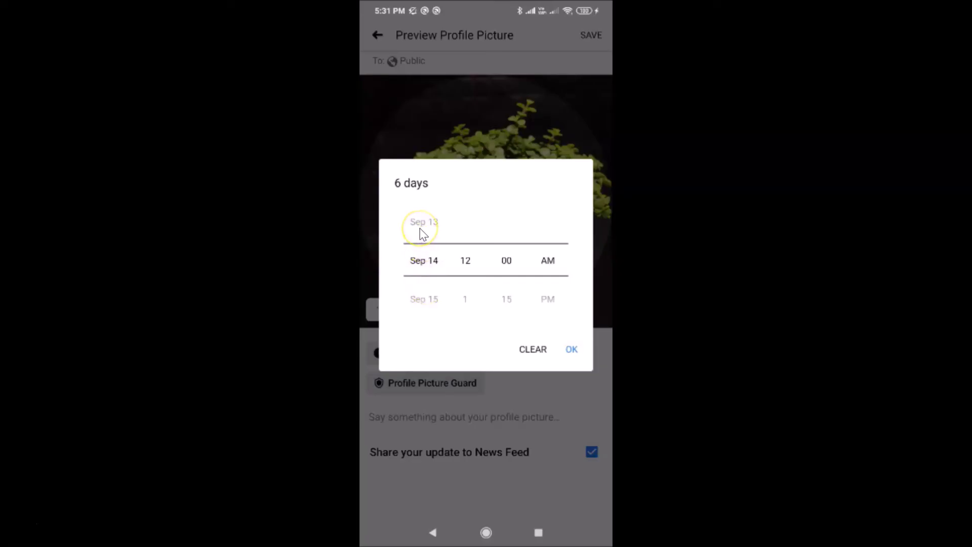
- Adjust the expiry date wheel toward Sep 14
scroll(421, 233, "down", 1)
scroll(422, 233, "down", 1)
scroll(421, 233, "down", 1)
left_click(419, 300)
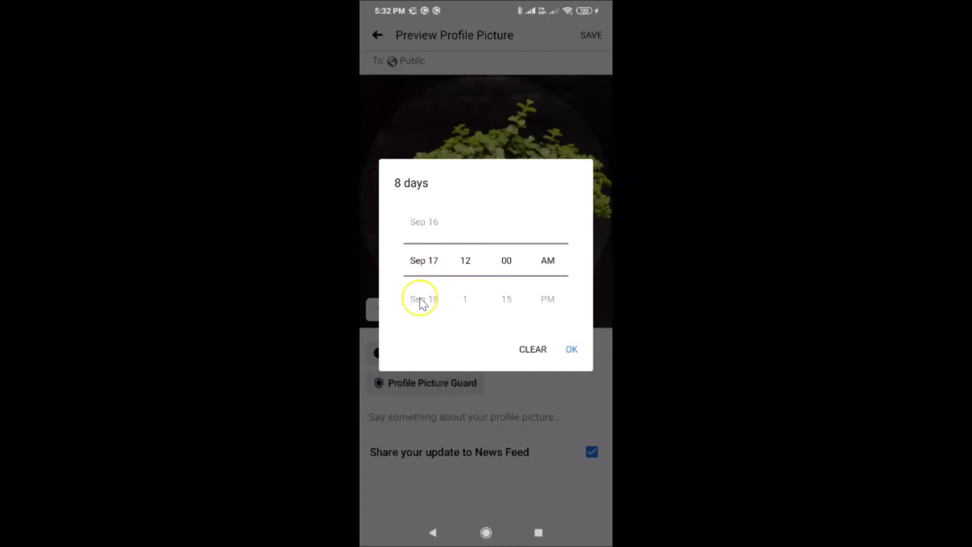
scroll(420, 304, "up", 2)
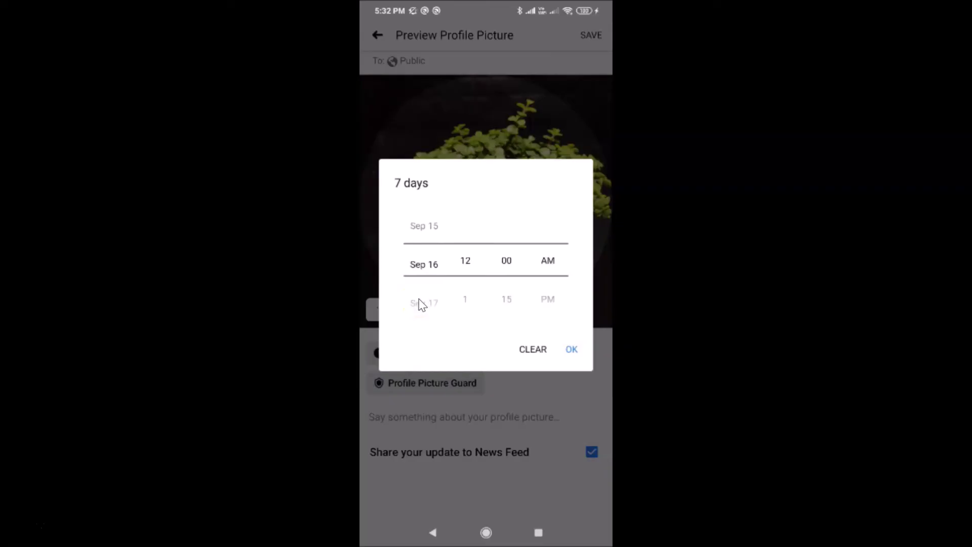
scroll(420, 304, "up", 1)
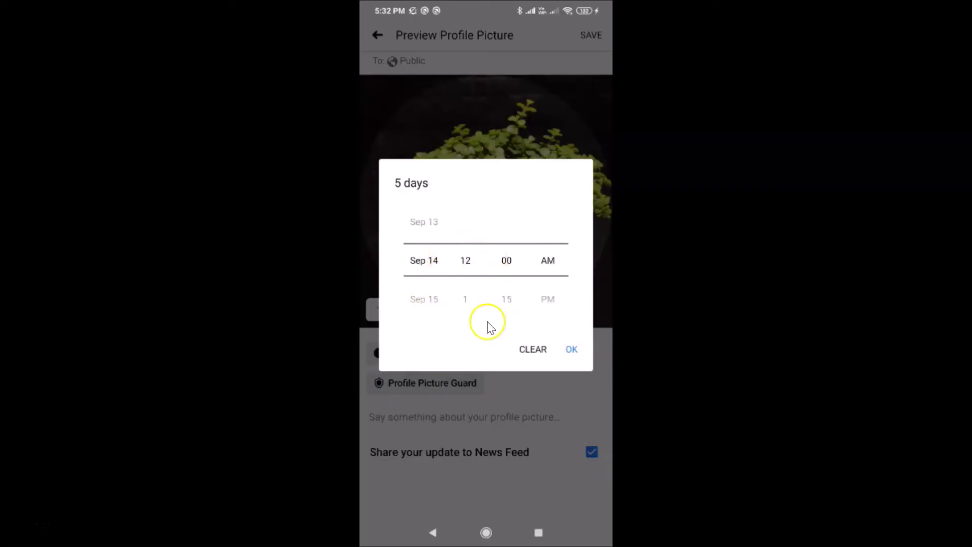
scroll(471, 293, "down", 4)
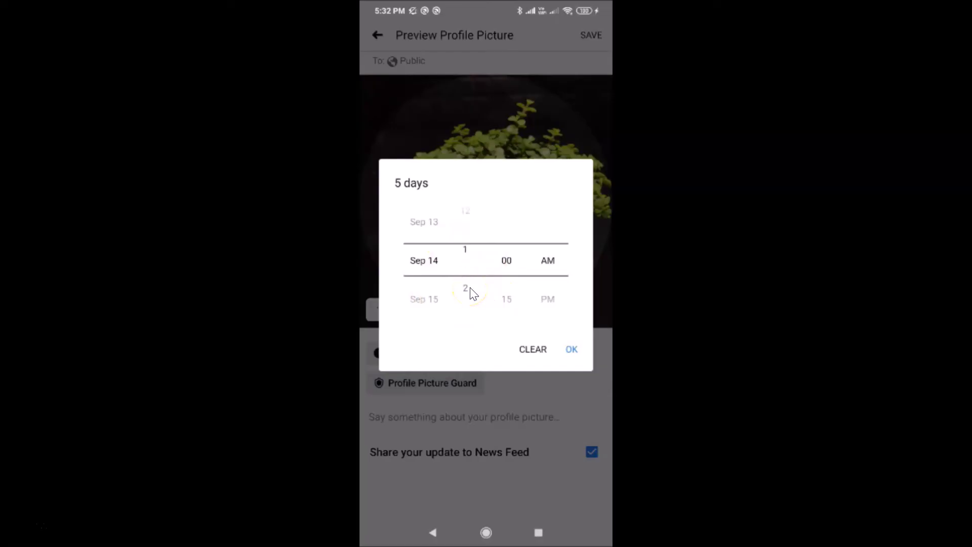
scroll(471, 293, "up", 1)
- Spin the hour, minute and AM/PM wheels toward 3:45, then clear the custom expiry
scroll(519, 289, "down", 1)
scroll(519, 289, "down", 1)
scroll(519, 289, "down", 1)
left_click_drag(552, 262, 546, 307)
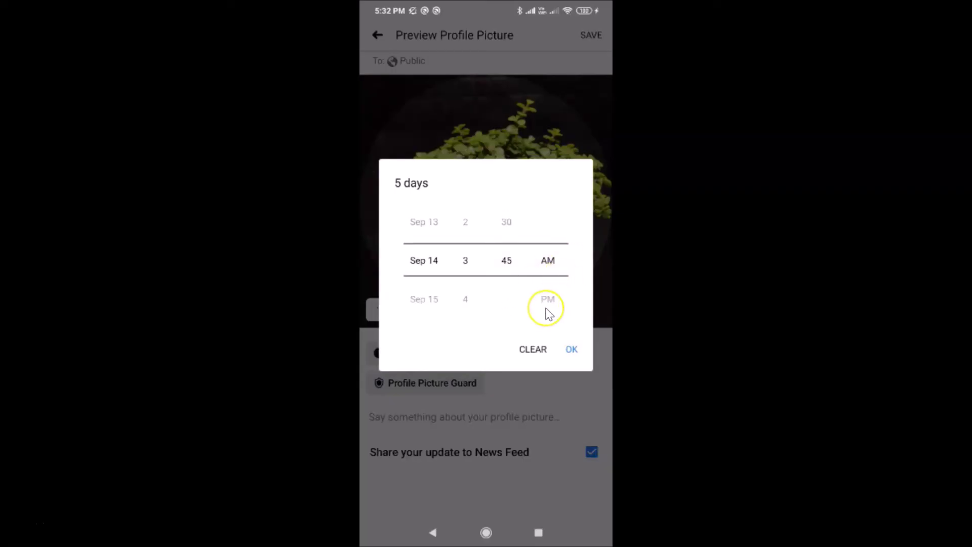
scroll(550, 314, "up", 1)
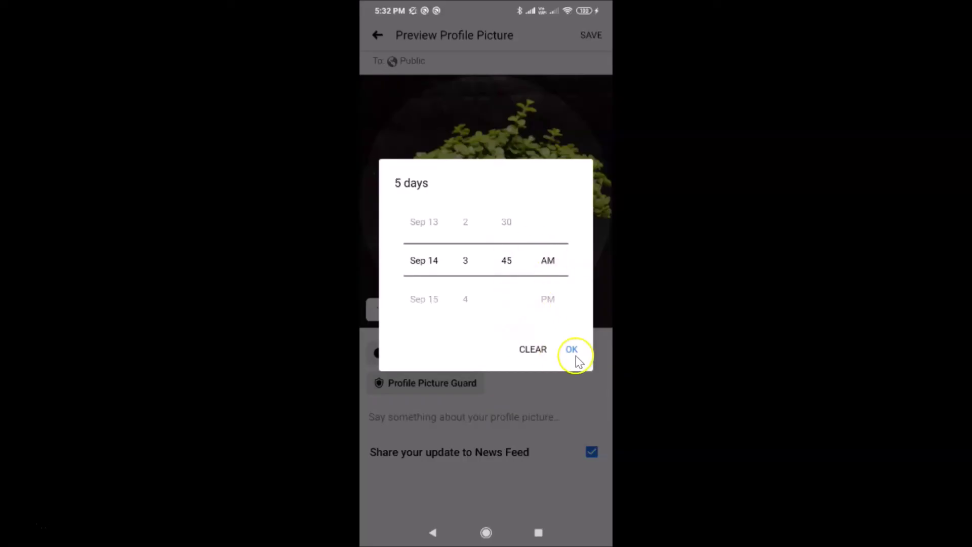
left_click(517, 336)
left_click(516, 337)
left_click(531, 347)
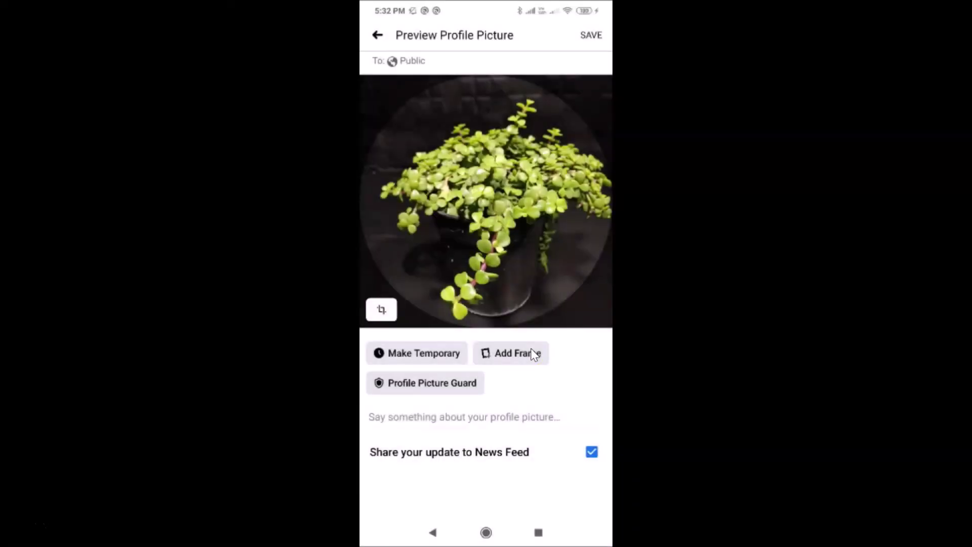
- Set the profile picture to be temporary for 1 Hour
left_click(411, 354)
mouse_move(412, 386)
left_mouse_down()
mouse_move(452, 394)
mouse_move(441, 380)
left_mouse_up()
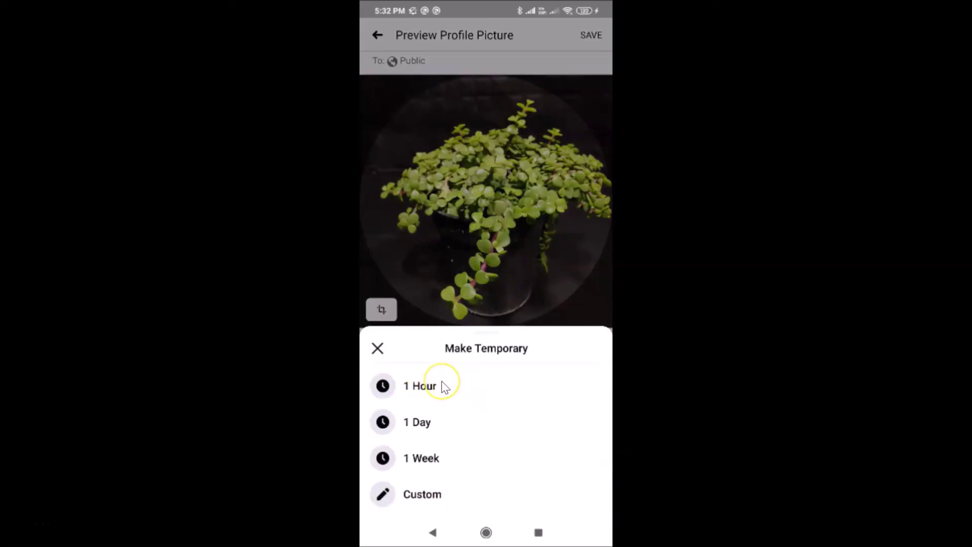
left_click(441, 381)
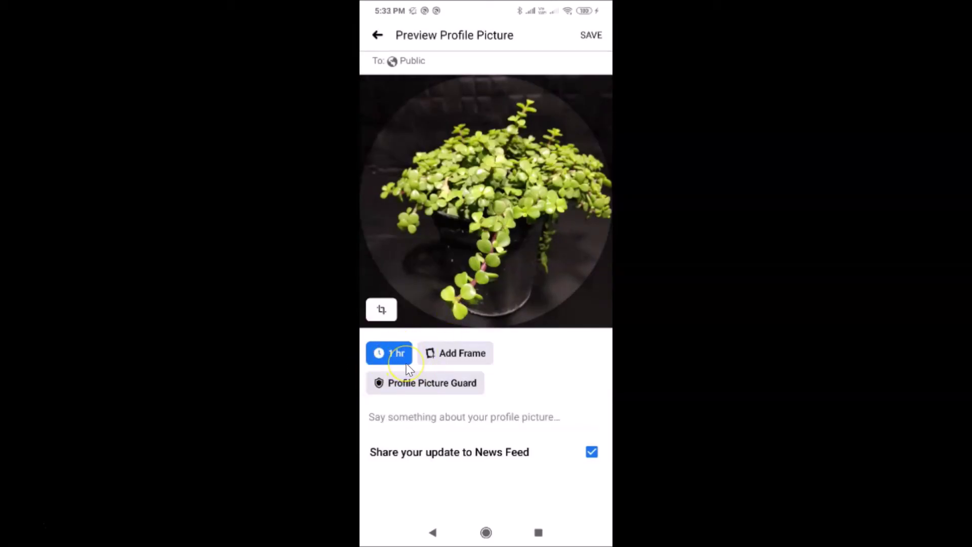
- Save the 1-hour temporary jade plant profile picture
left_click(585, 38)
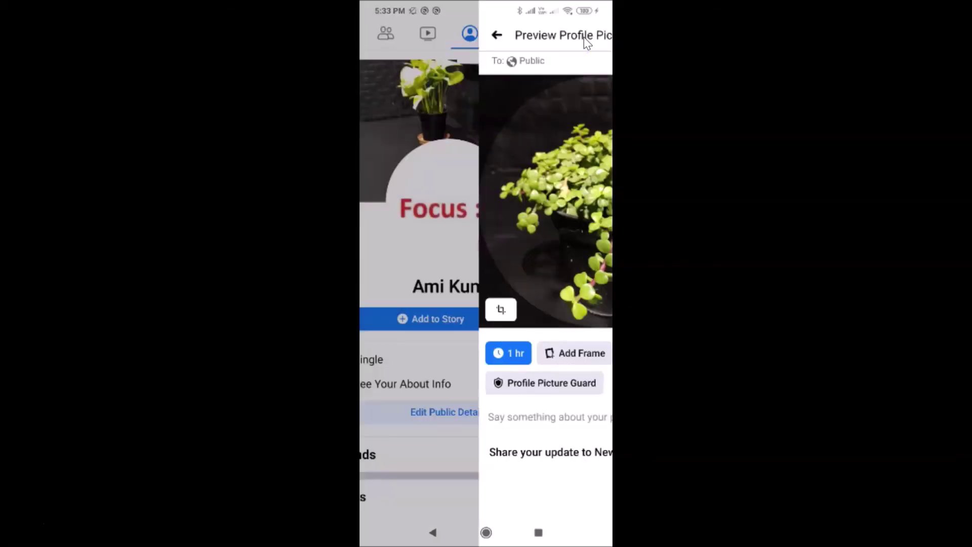